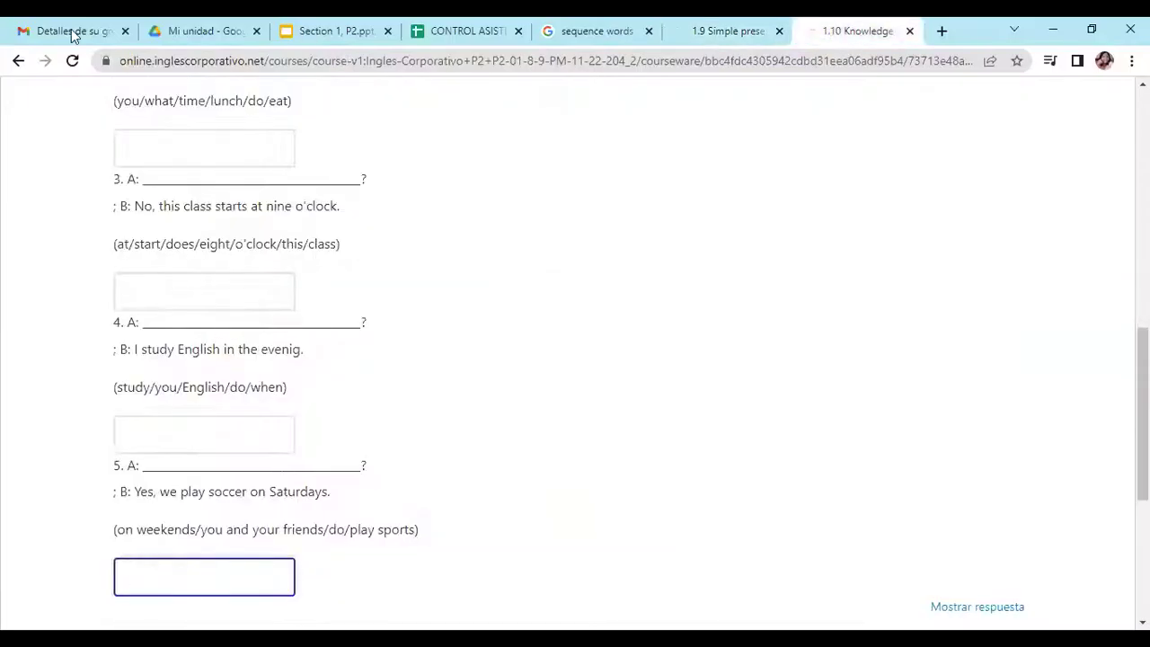
- Answer question 2 of the Knowledge Check with "What time do you eat lunch"
{"action": "scroll", "coordinate": [350, 302], "scroll_direction": "up", "scroll_amount": 4}
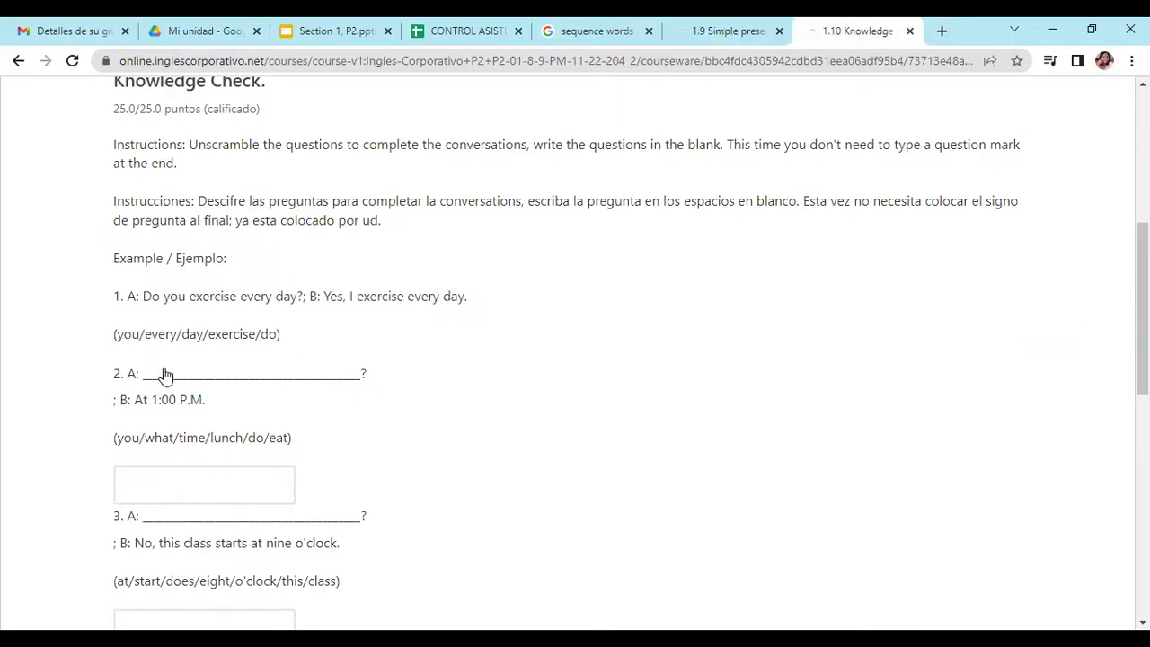
{"action": "scroll", "coordinate": [165, 375], "scroll_direction": "down", "scroll_amount": 2}
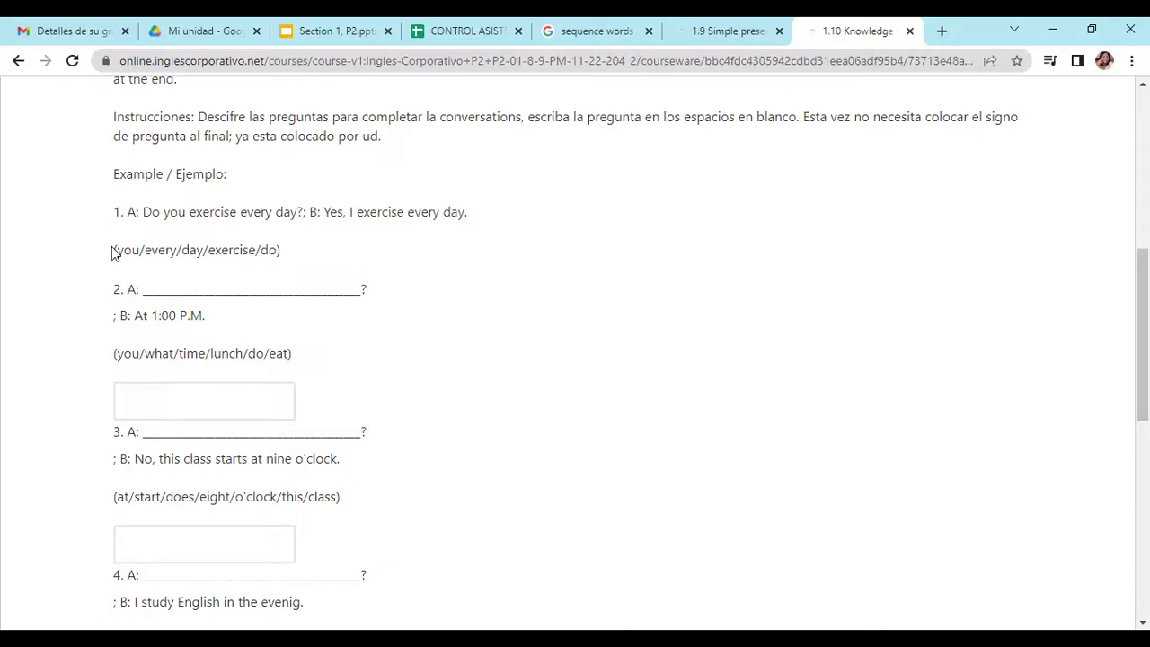
{"action": "left_click", "coordinate": [184, 406]}
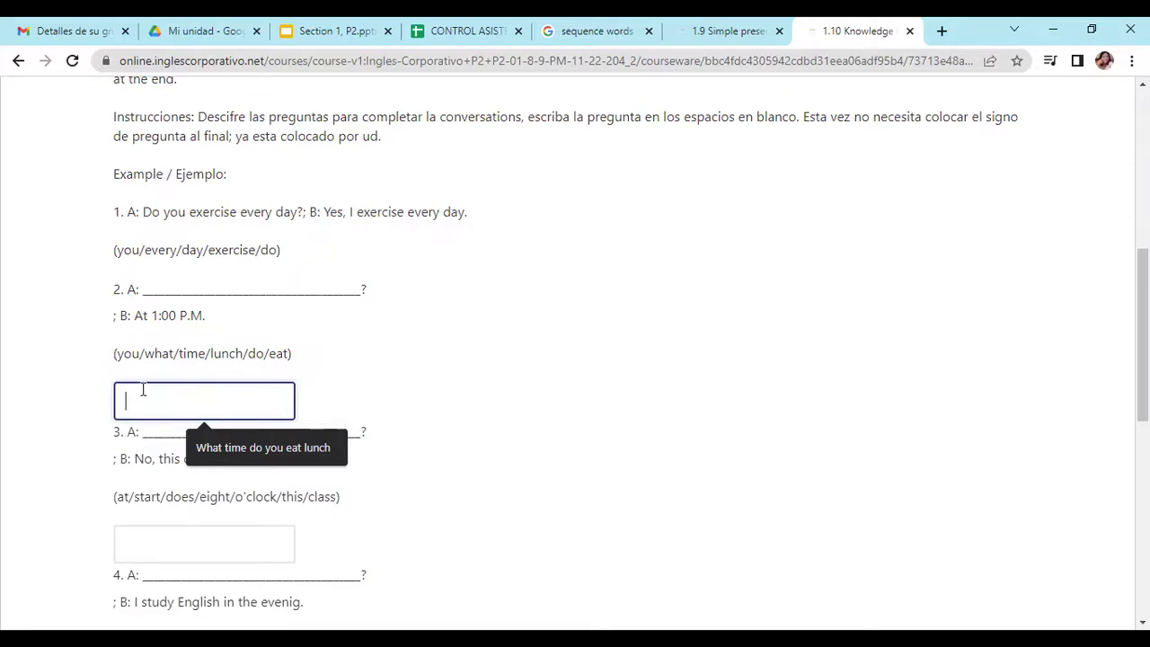
{"action": "scroll", "coordinate": [191, 378], "scroll_direction": "down", "scroll_amount": 1}
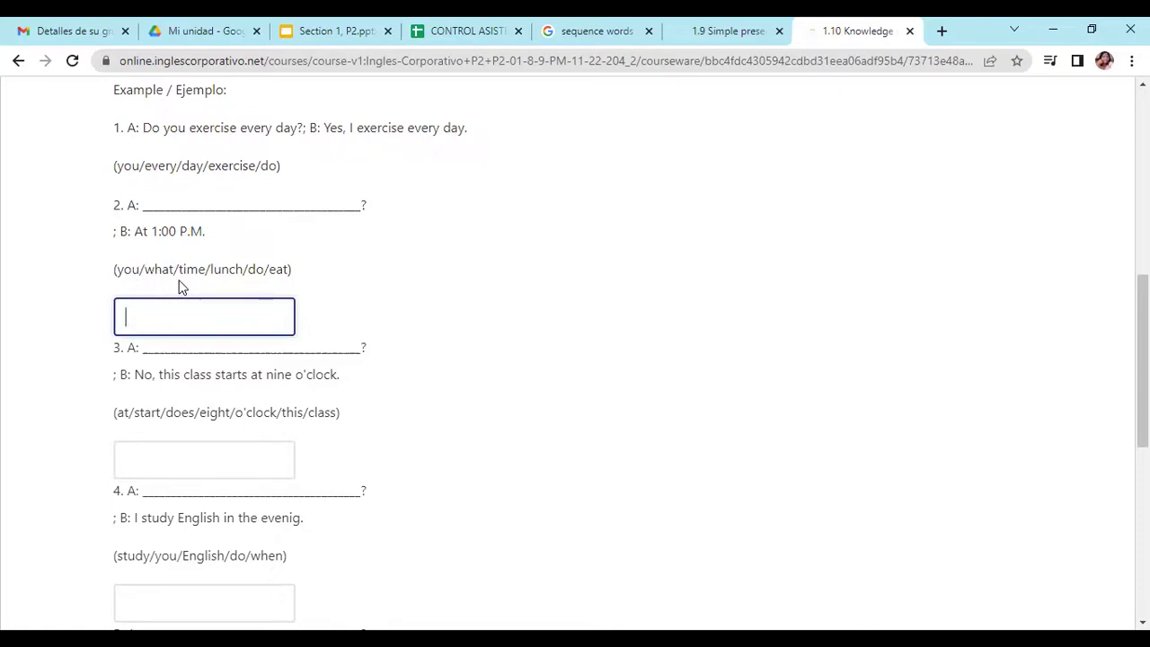
{"action": "type", "text": "W"}
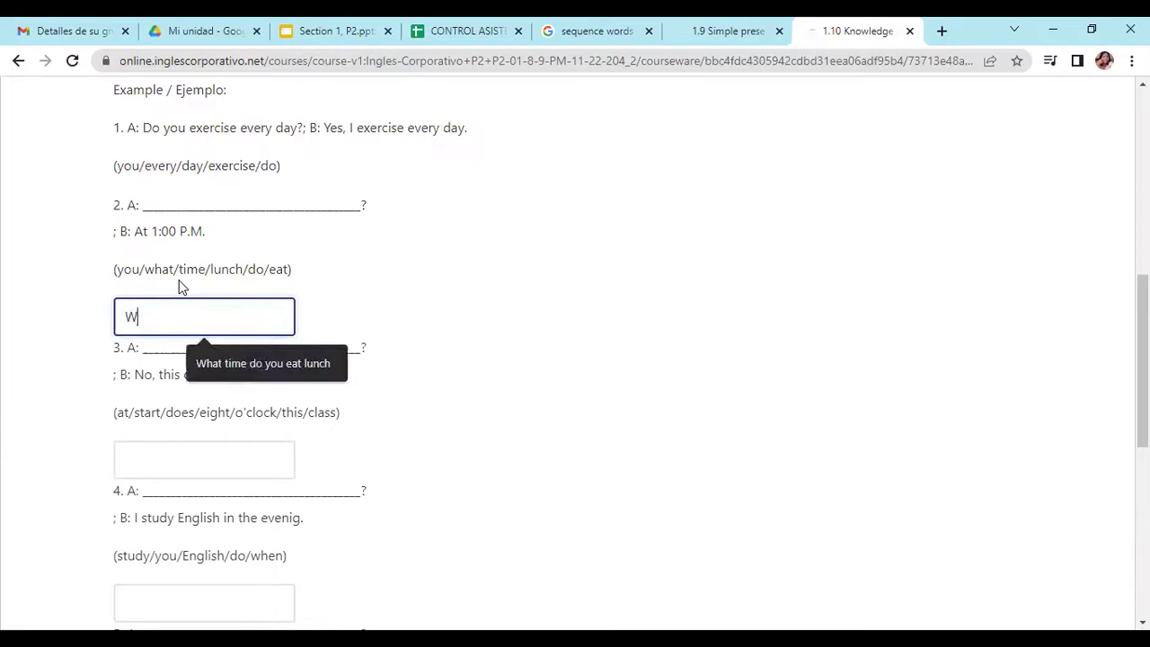
{"action": "type", "text": "h"}
{"action": "type", "text": "at"}
{"action": "type", "text": "tin"}
{"action": "key", "text": "BackSpace"}
{"action": "type", "text": "me"}
{"action": "type", "text": "do"}
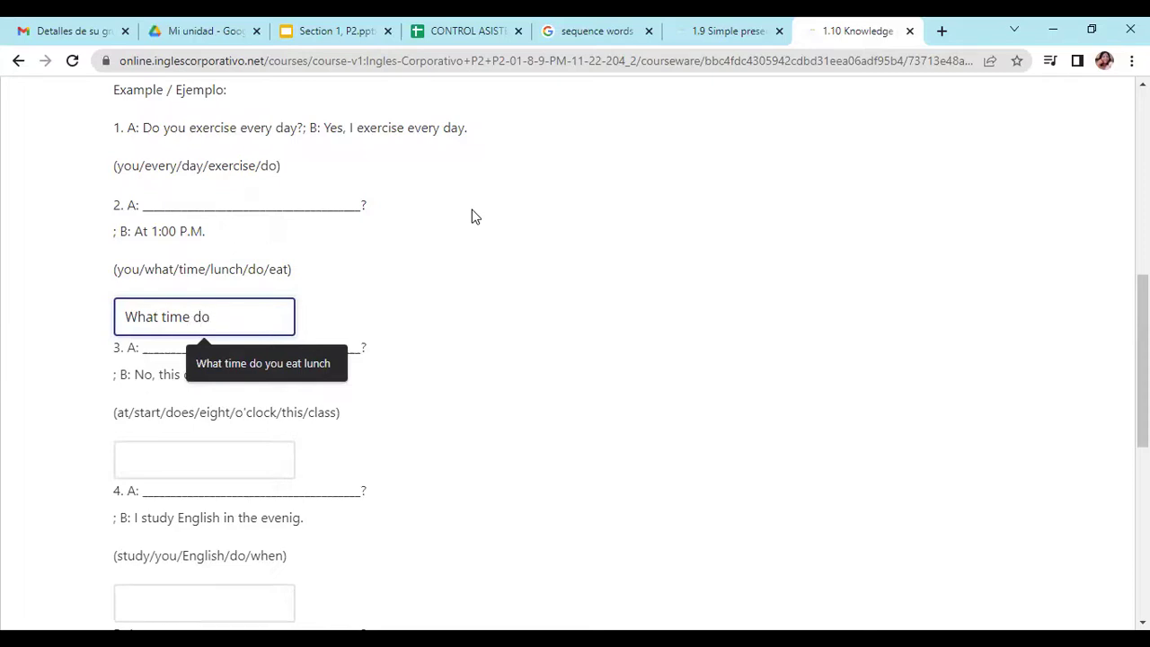
{"action": "type", "text": " you eat lunch"}
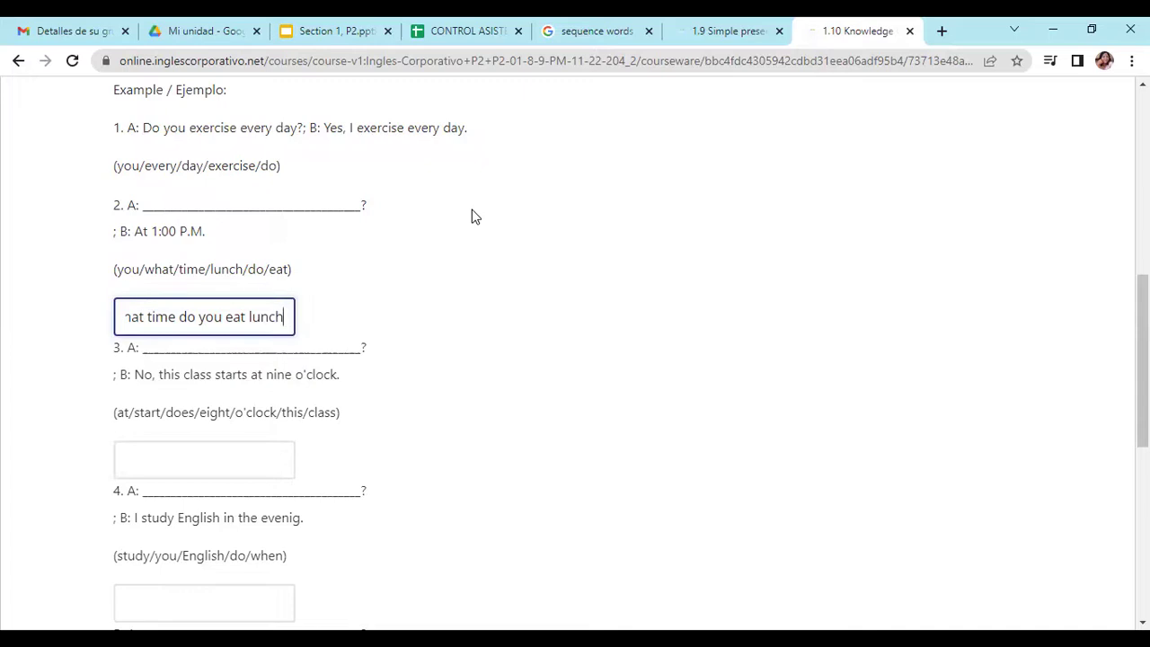
{"action": "left_click", "coordinate": [532, 437]}
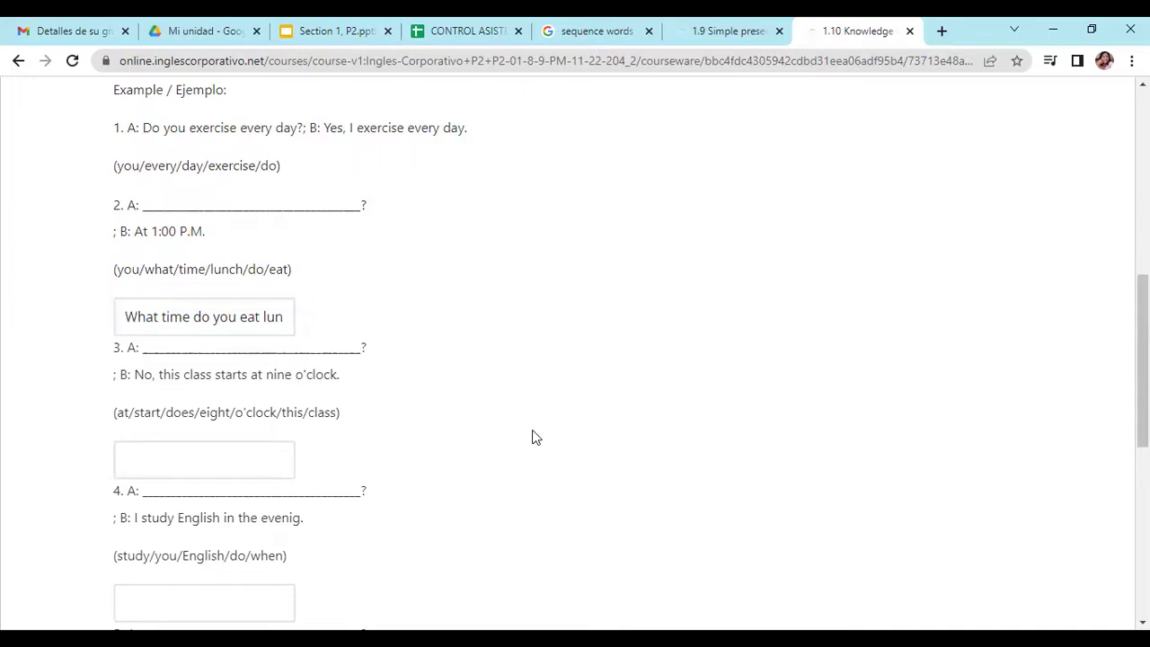
- Fill in the answer to question 4 with "When do you study English"
{"action": "scroll", "coordinate": [533, 435], "scroll_direction": "down", "scroll_amount": 1}
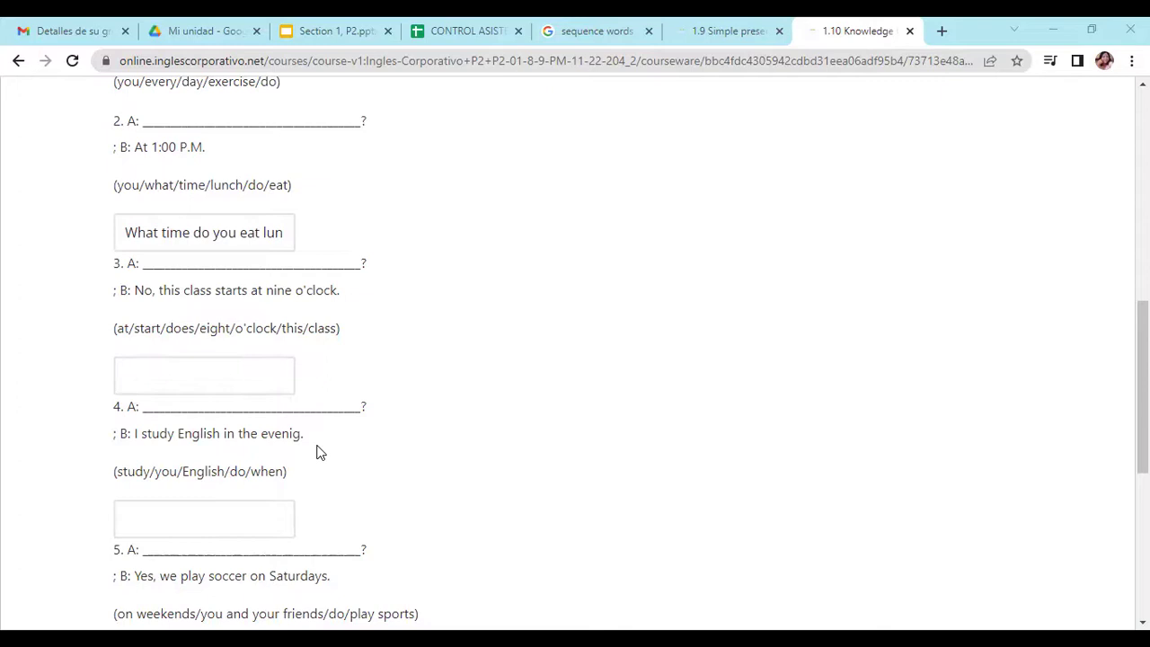
{"action": "scroll", "coordinate": [247, 472], "scroll_direction": "down", "scroll_amount": 2}
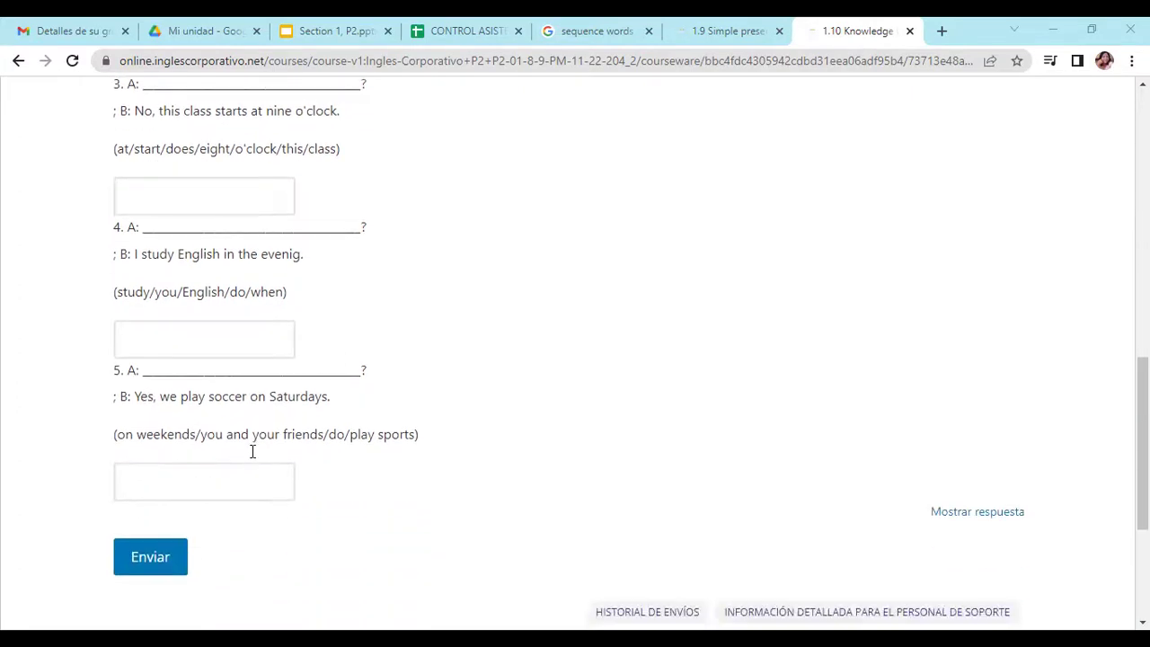
{"action": "scroll", "coordinate": [252, 451], "scroll_direction": "down", "scroll_amount": 1}
{"action": "left_click_drag", "start_coordinate": [106, 221], "coordinate": [295, 225]}
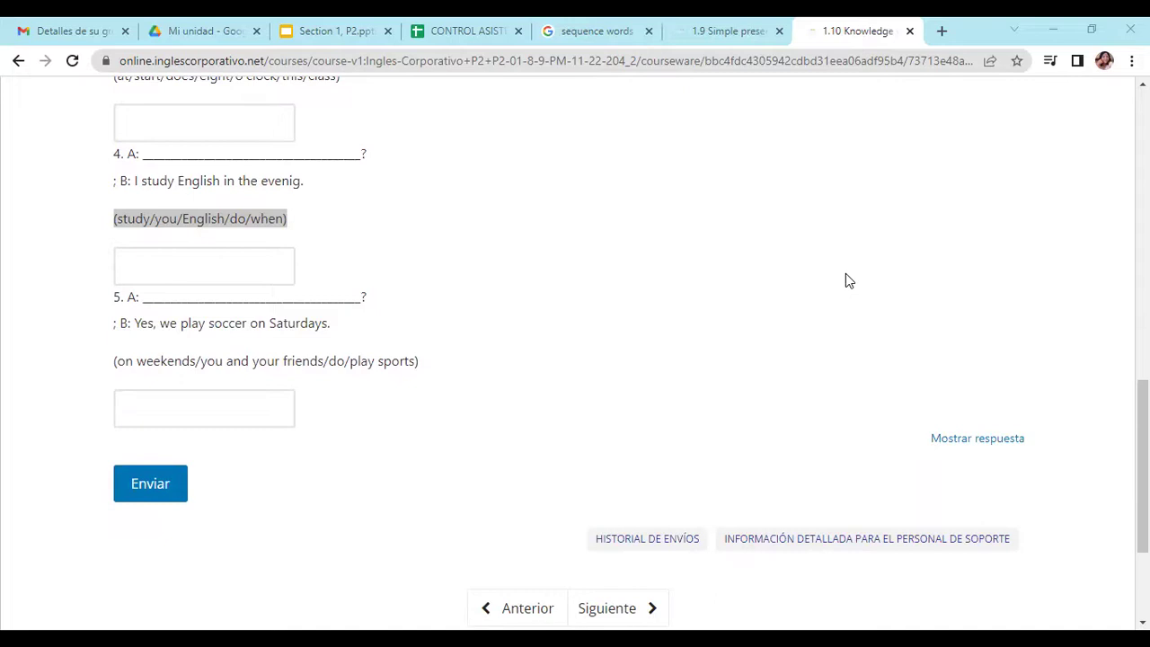
{"action": "scroll", "coordinate": [382, 266], "scroll_direction": "up", "scroll_amount": 1}
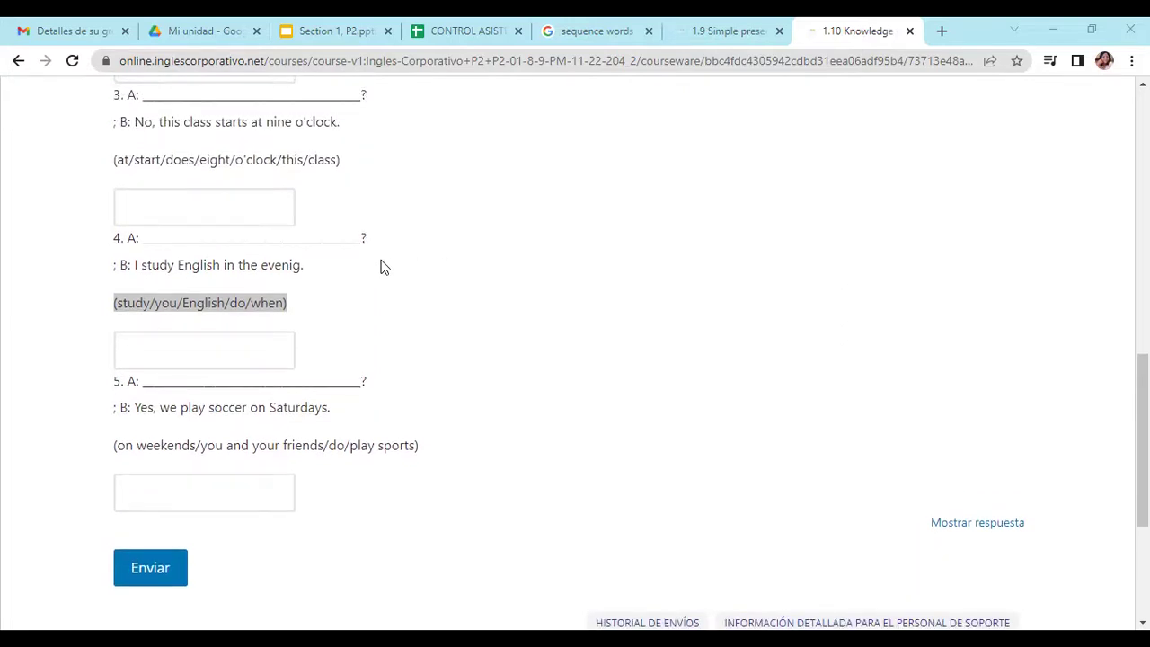
{"action": "scroll", "coordinate": [382, 266], "scroll_direction": "up", "scroll_amount": 1}
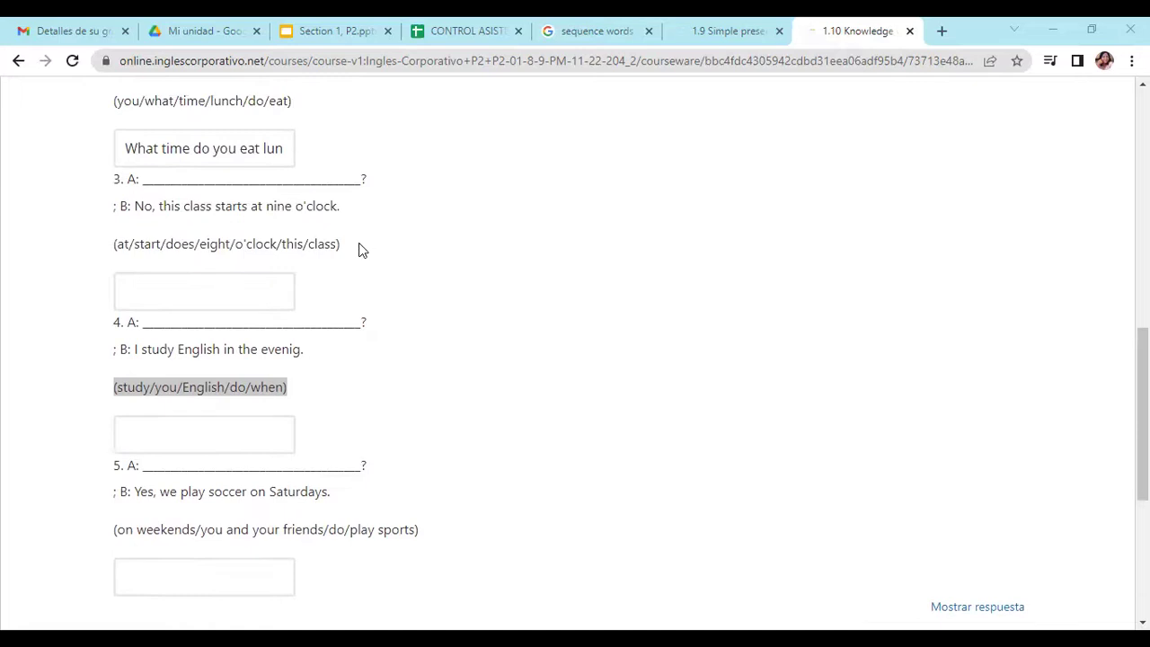
{"action": "left_click_drag", "start_coordinate": [116, 245], "coordinate": [347, 245]}
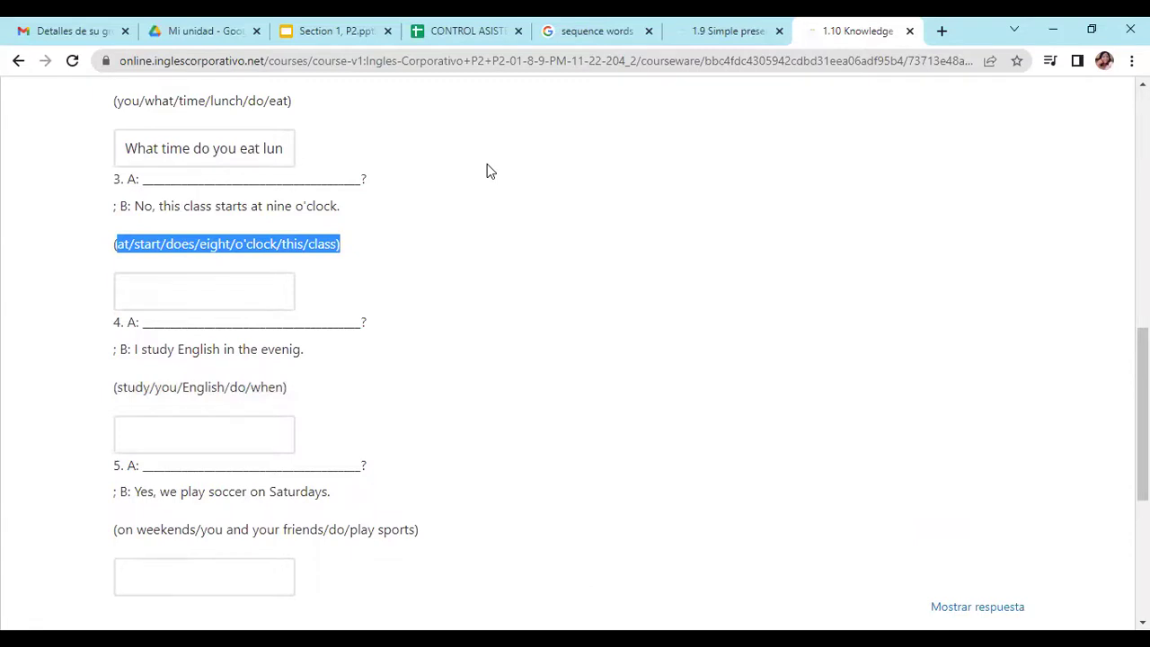
{"action": "key", "text": "alt+Tab"}
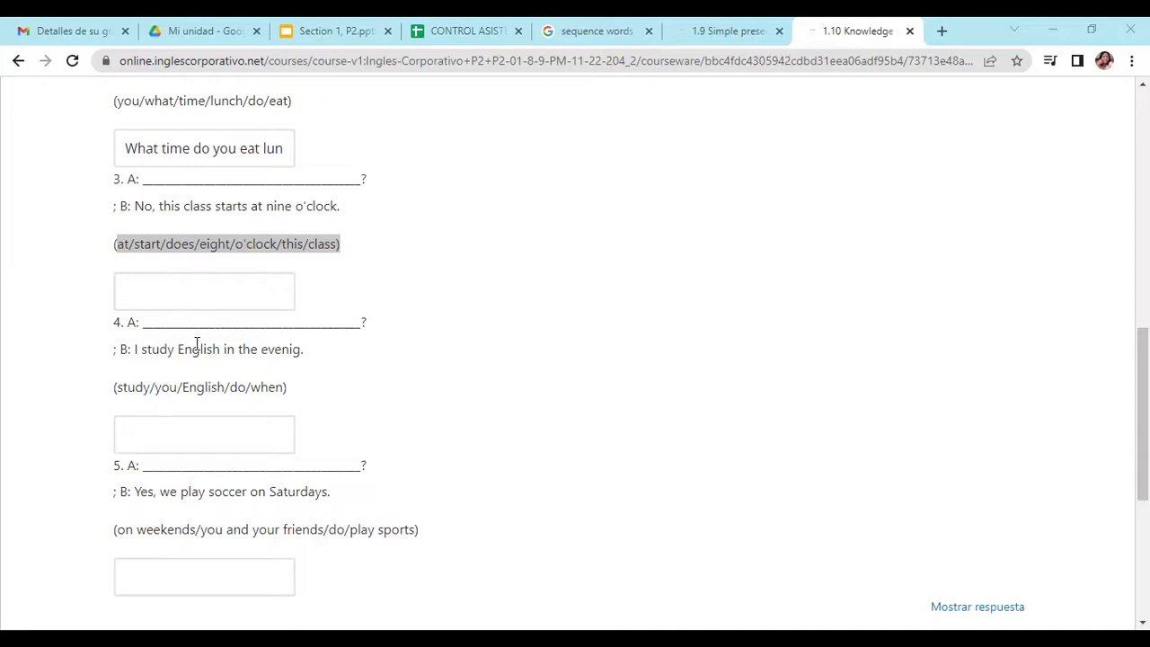
{"action": "left_click", "coordinate": [170, 433]}
{"action": "type", "text": "When do y"}
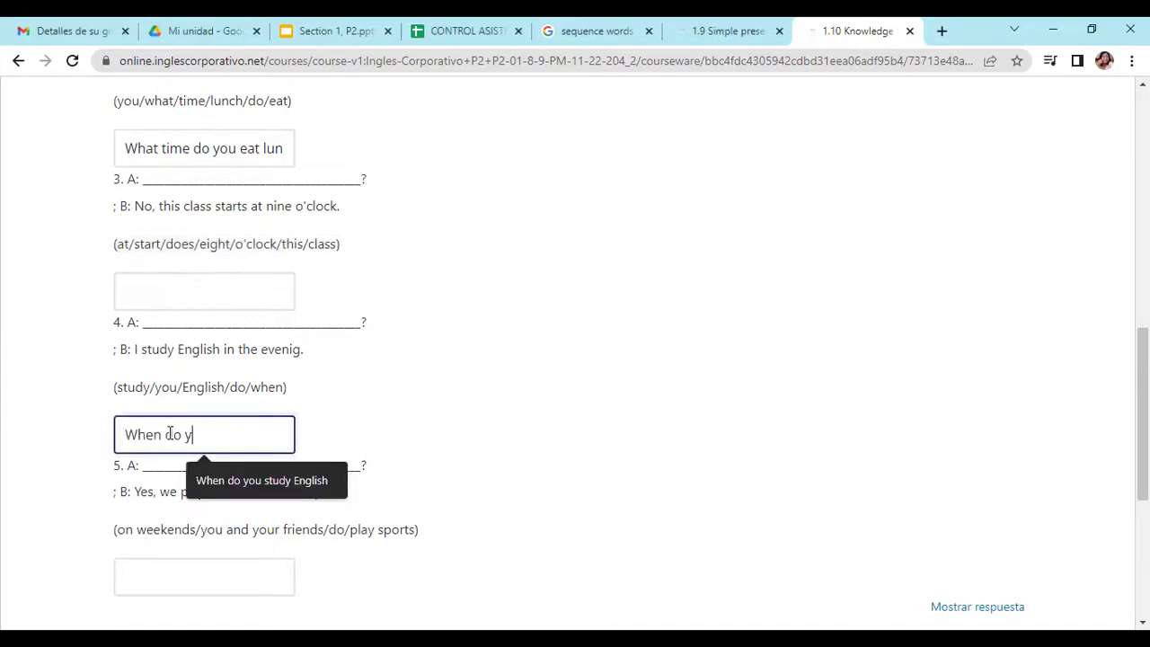
{"action": "type", "text": "ou study English"}
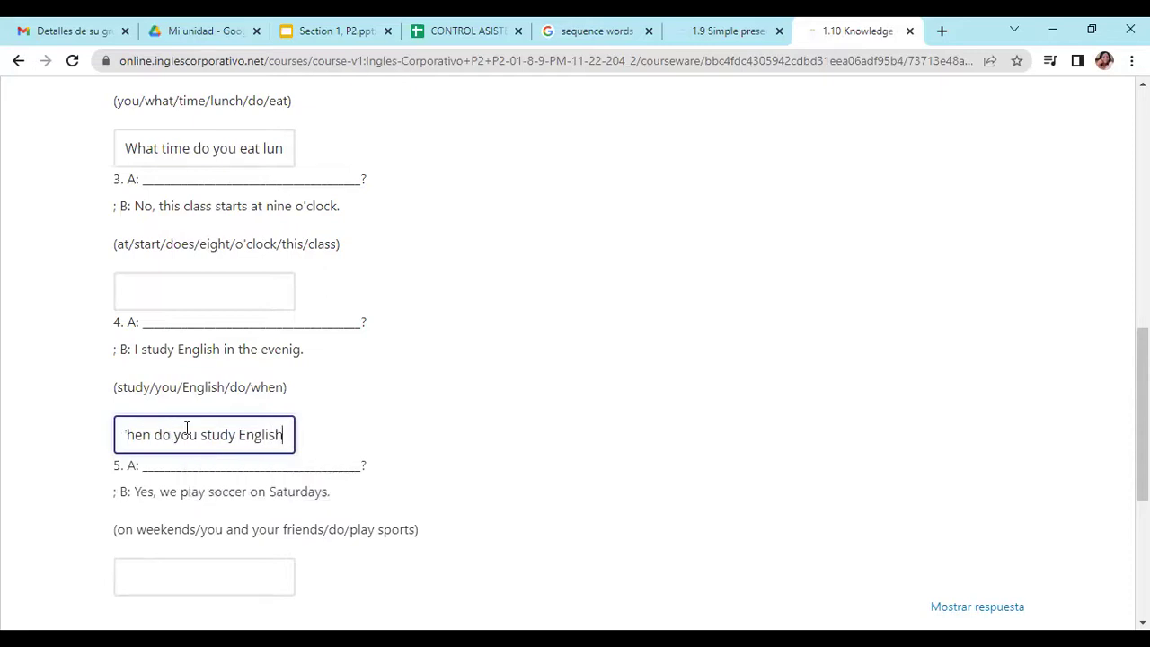
- Fill in the answer to question 3 with "Does this class start at eight o'clock"
{"action": "left_click", "coordinate": [158, 296]}
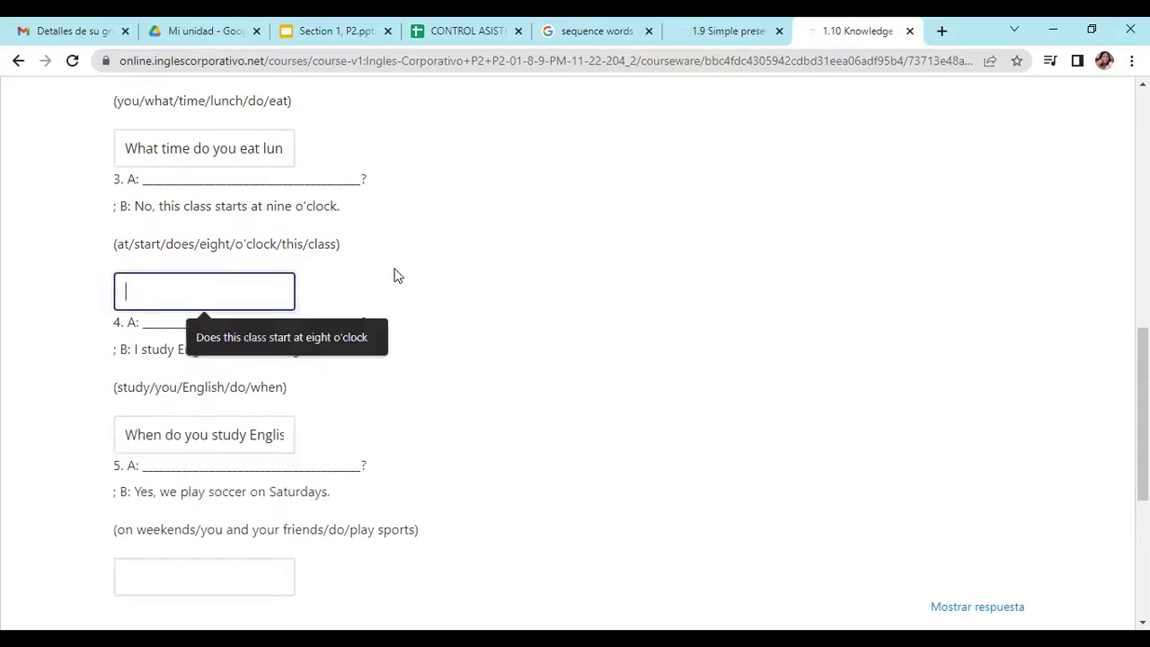
{"action": "left_click", "coordinate": [413, 364]}
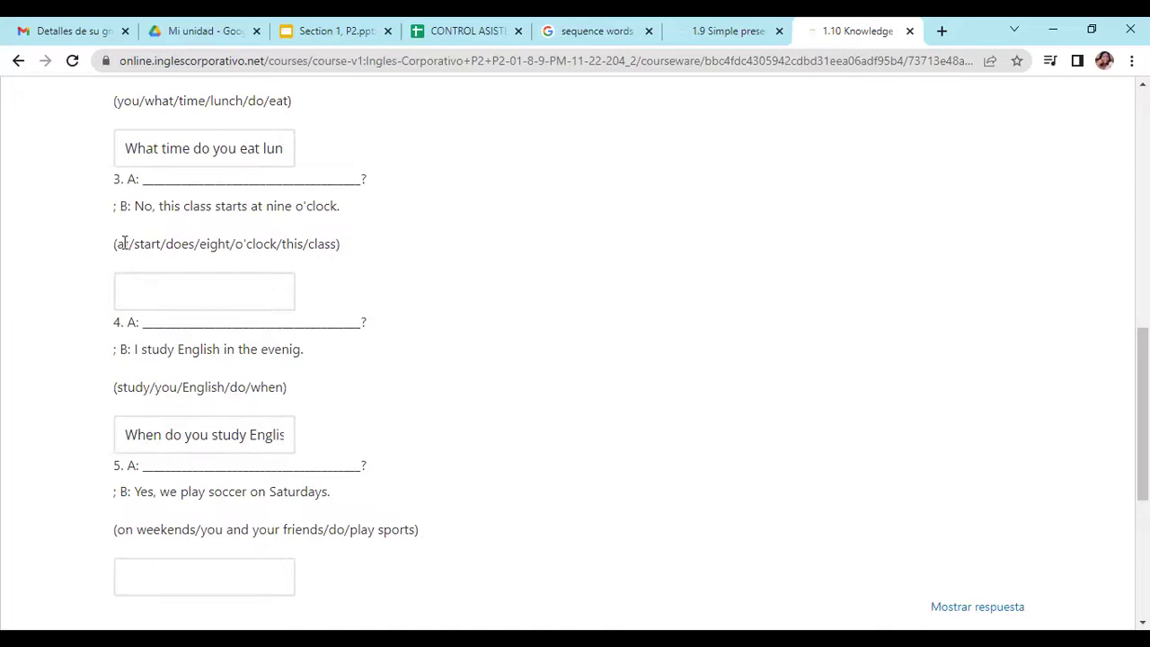
{"action": "left_click_drag", "start_coordinate": [115, 244], "coordinate": [357, 247]}
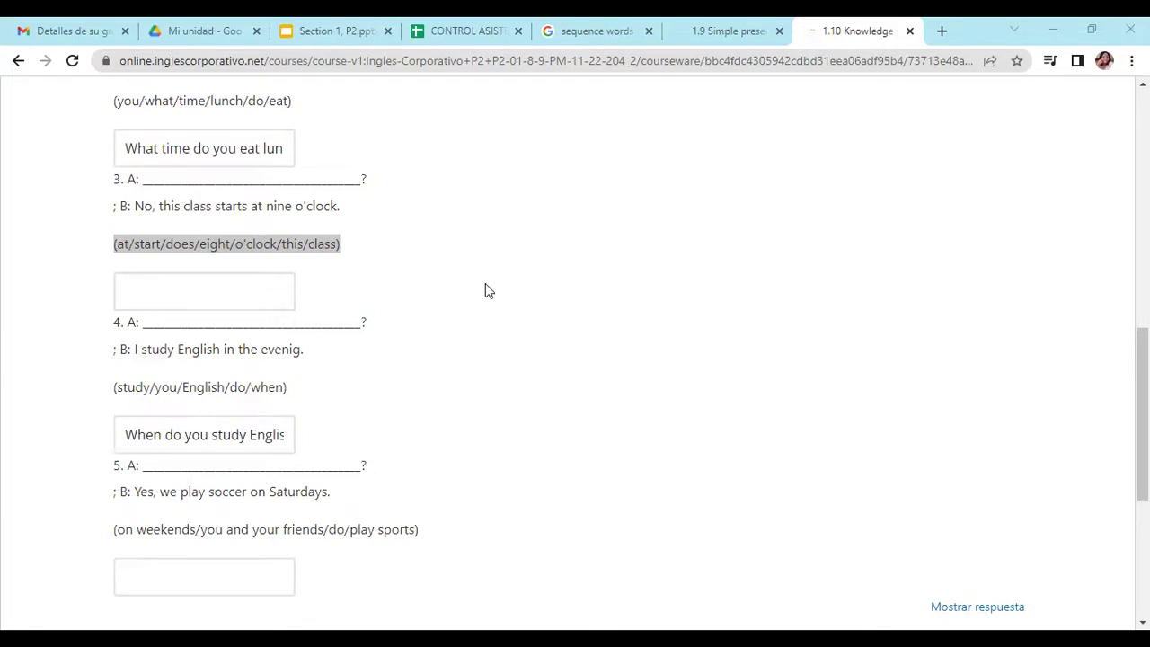
{"action": "left_click", "coordinate": [207, 291]}
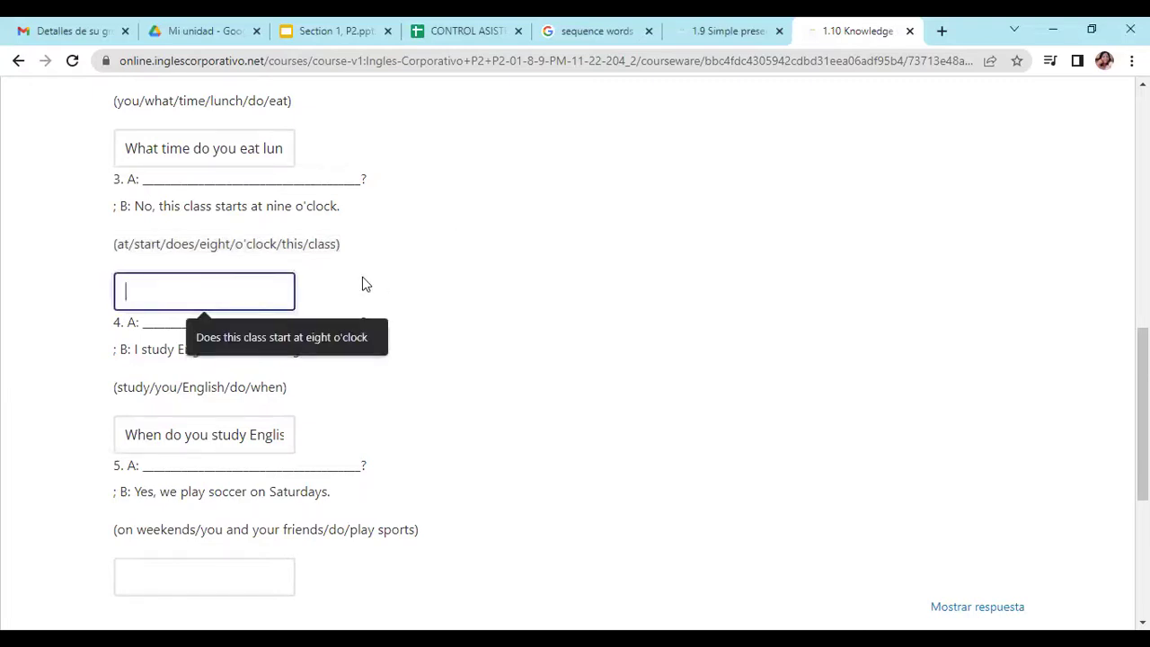
{"action": "type", "text": "Does"}
{"action": "type", "text": "this class start at"}
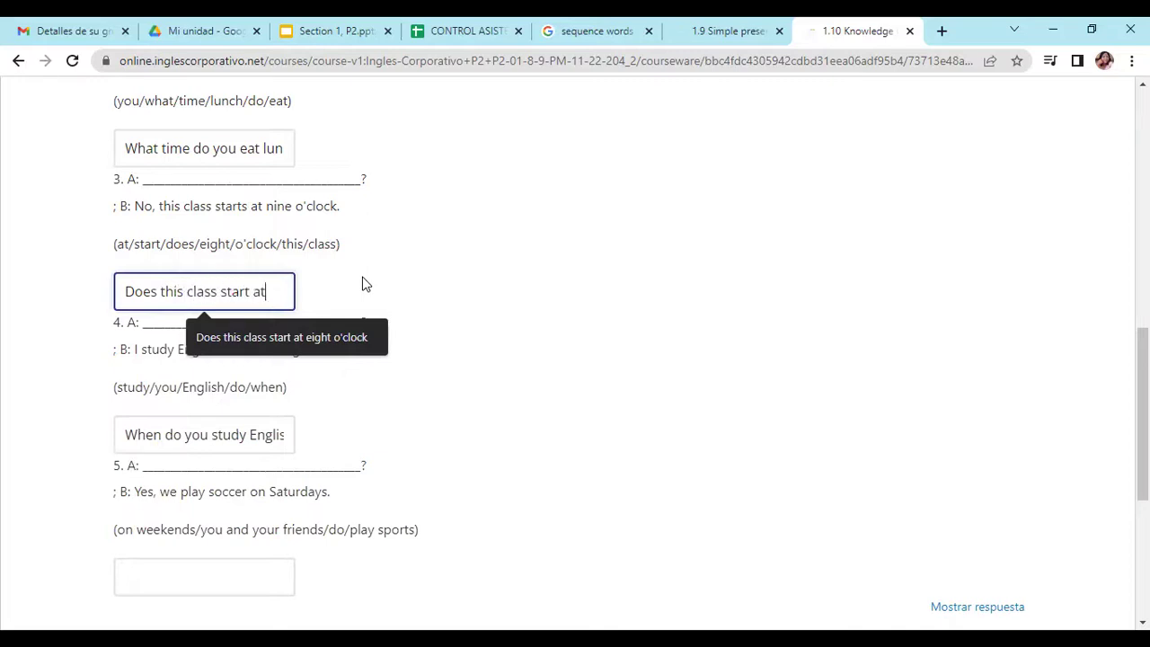
{"action": "type", "text": " eight"}
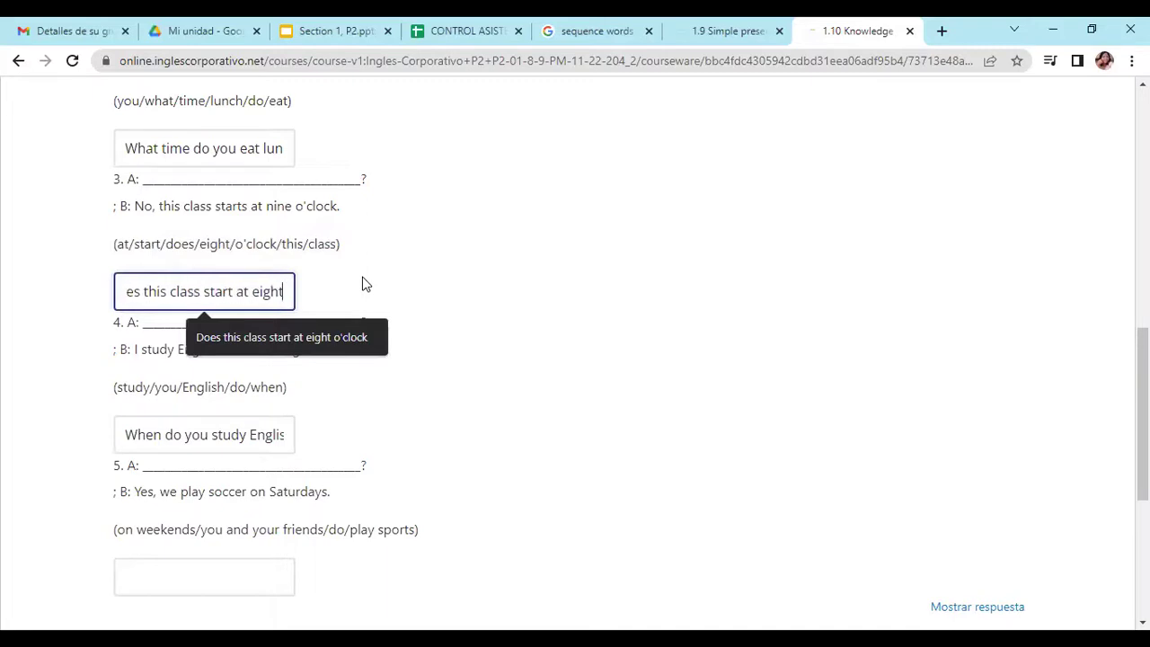
{"action": "type", "text": " o'"}
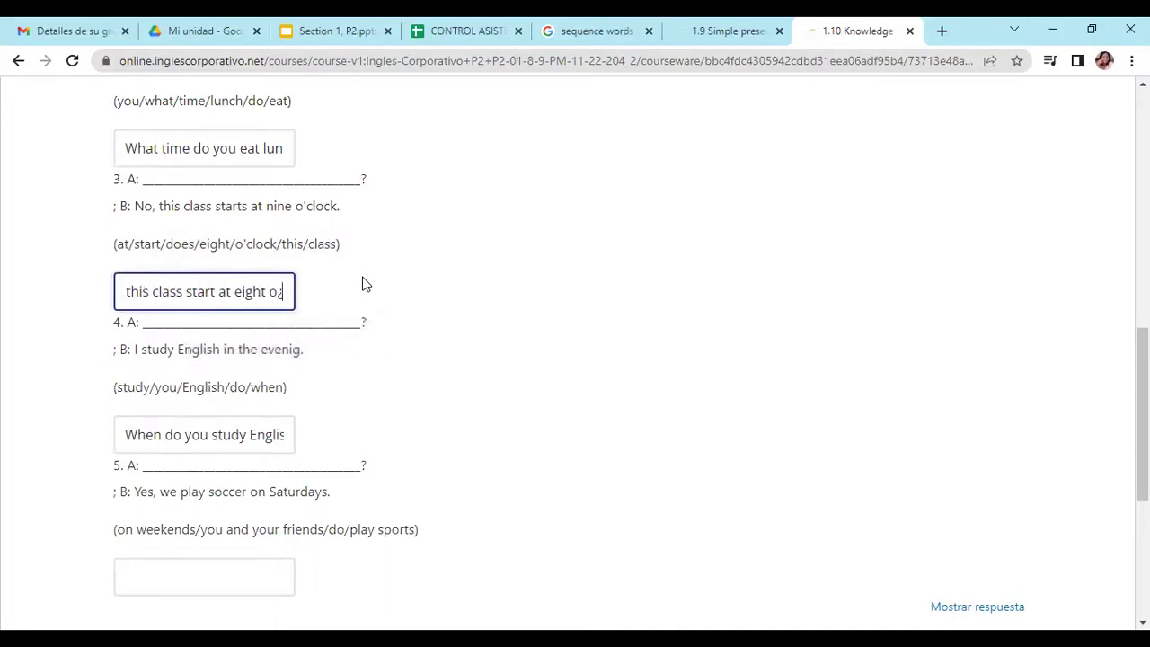
{"action": "key", "text": "BackSpace"}
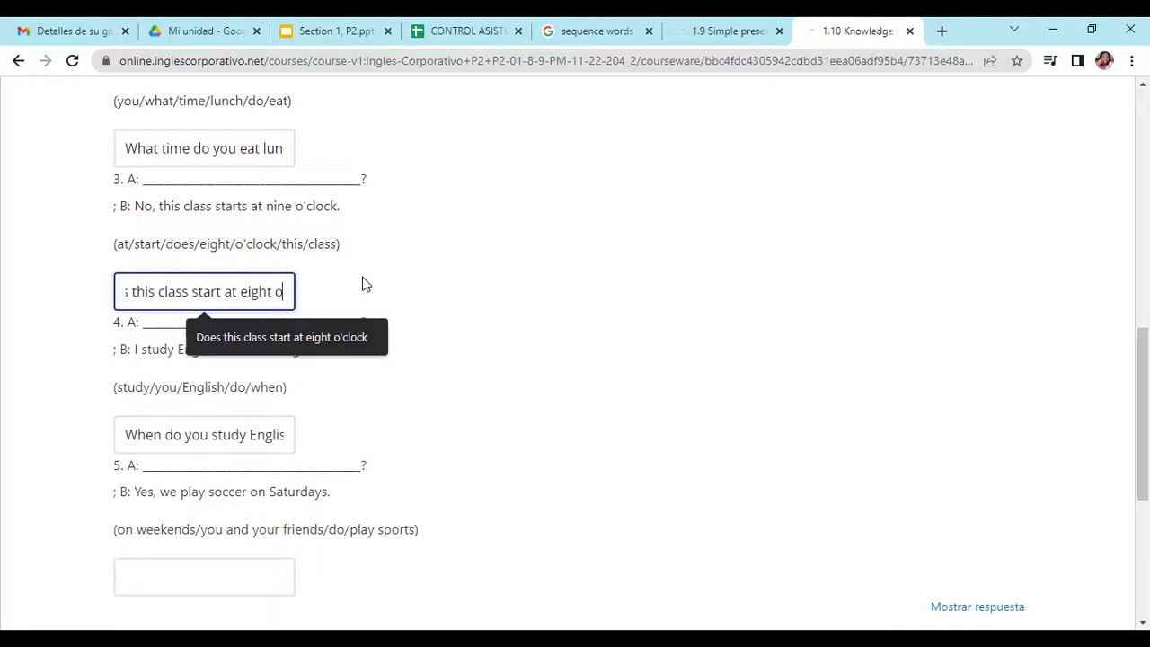
{"action": "type", "text": "'clock"}
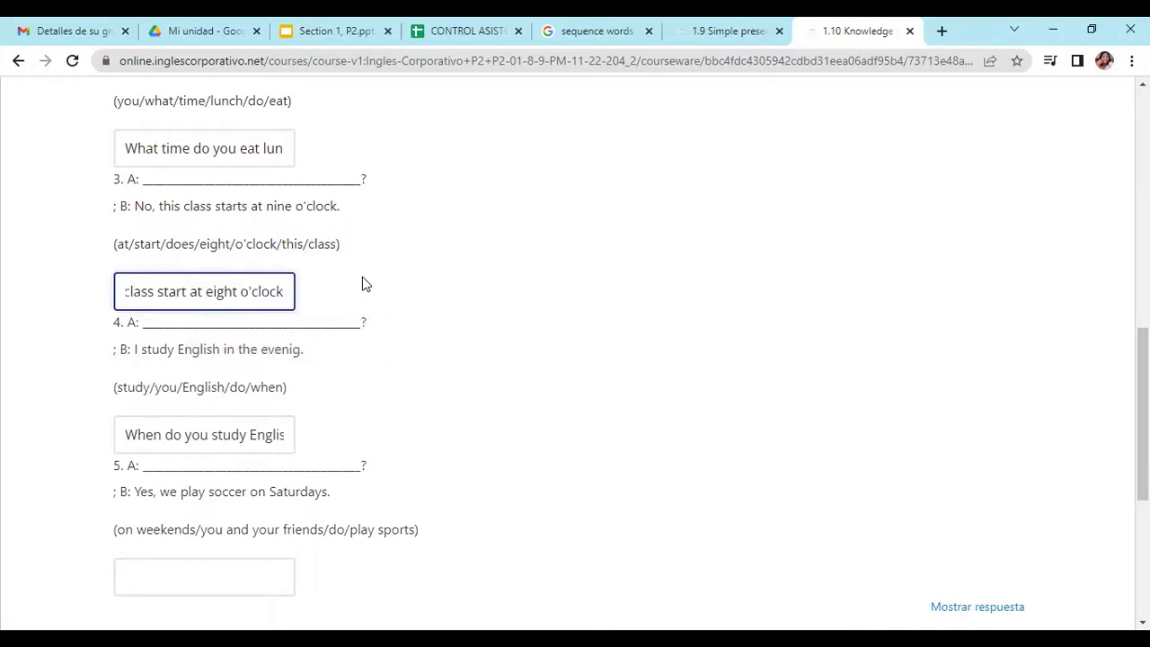
- Fill in the answer to question 5 with "Do you and your friends play sports on weekends"
{"action": "scroll", "coordinate": [332, 373], "scroll_direction": "down", "scroll_amount": 2}
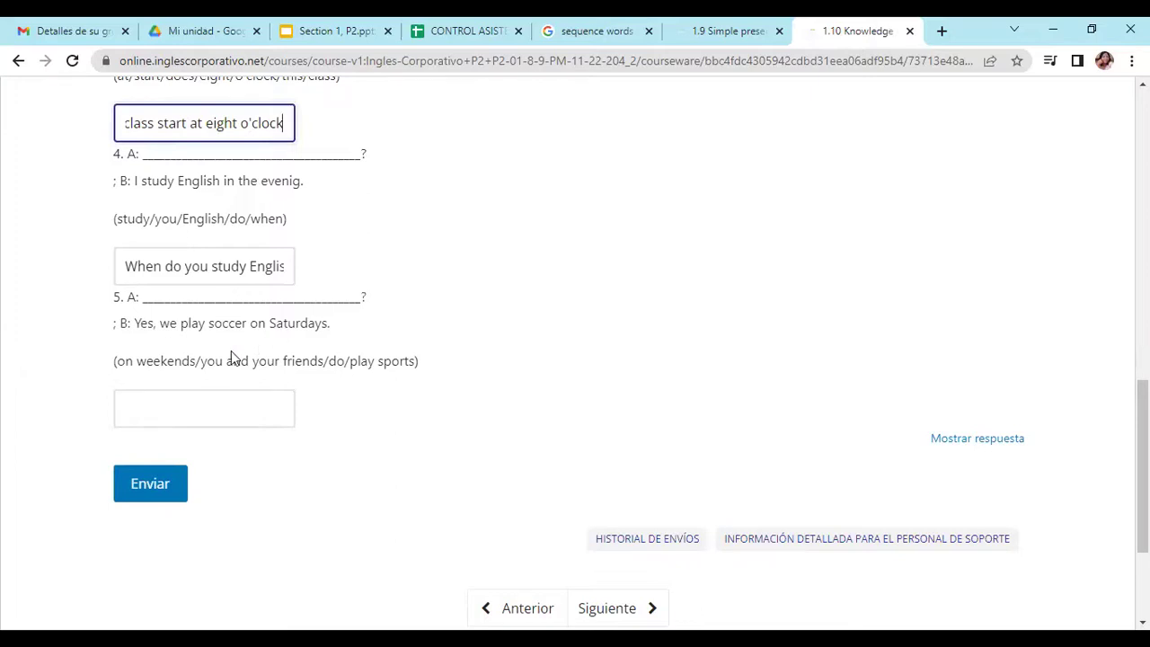
{"action": "left_click_drag", "start_coordinate": [115, 362], "coordinate": [418, 360]}
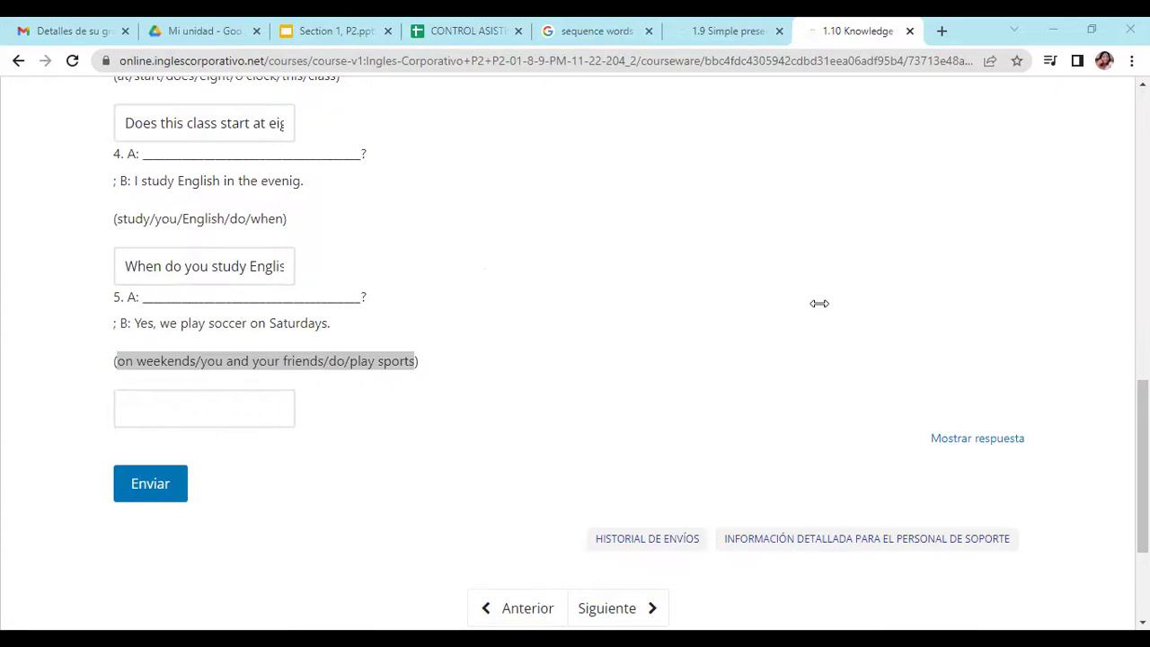
{"action": "left_click", "coordinate": [263, 408]}
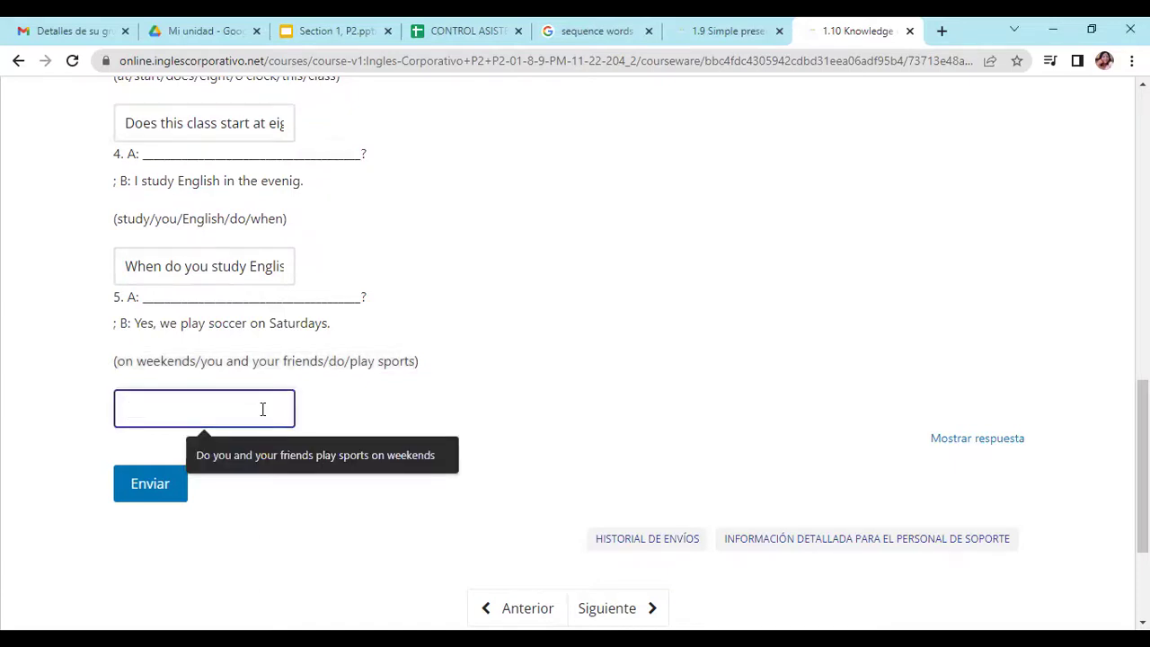
{"action": "type", "text": "Do you and your"}
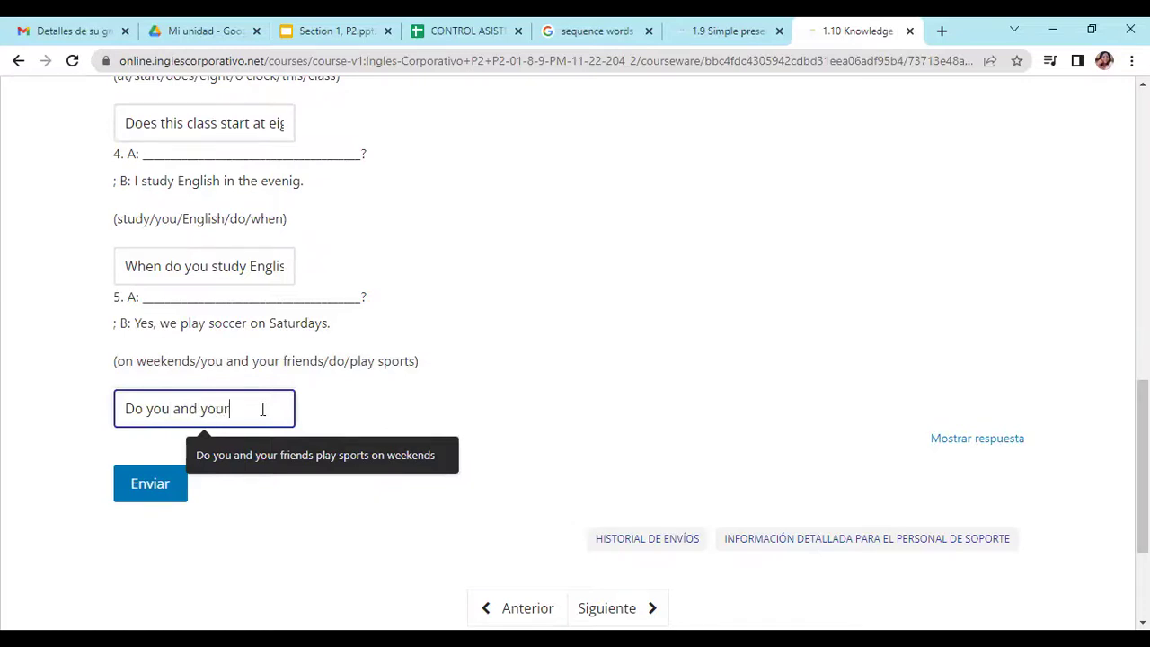
{"action": "type", "text": " friends play"}
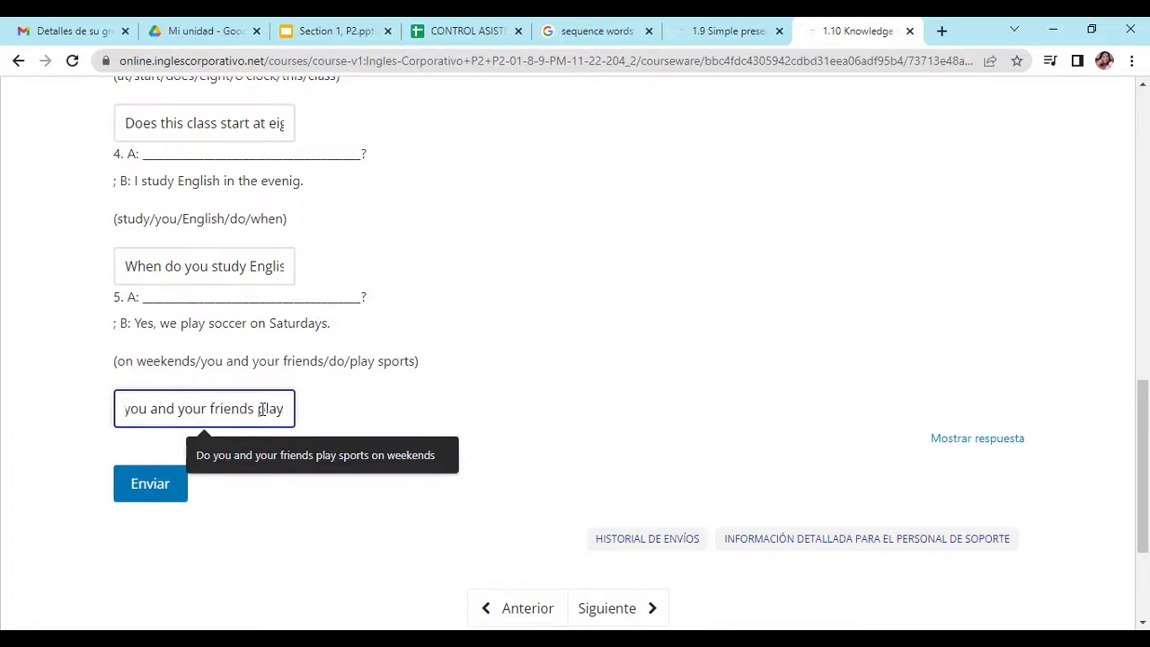
{"action": "type", "text": " sport"}
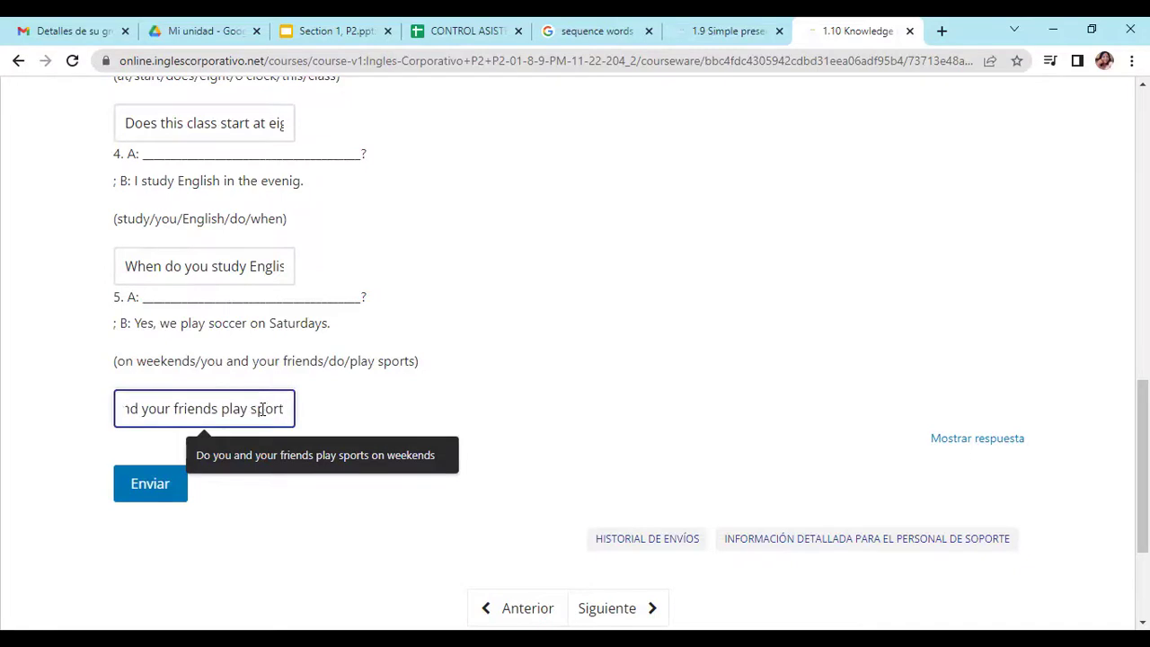
{"action": "type", "text": "s on w"}
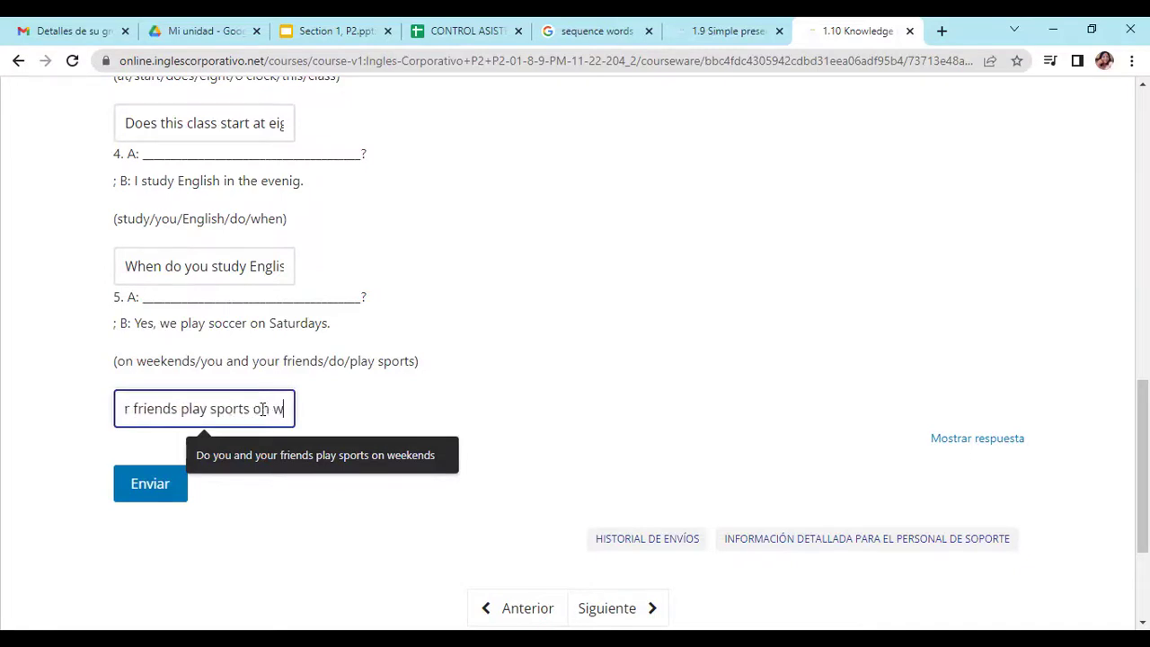
{"action": "type", "text": "eekends"}
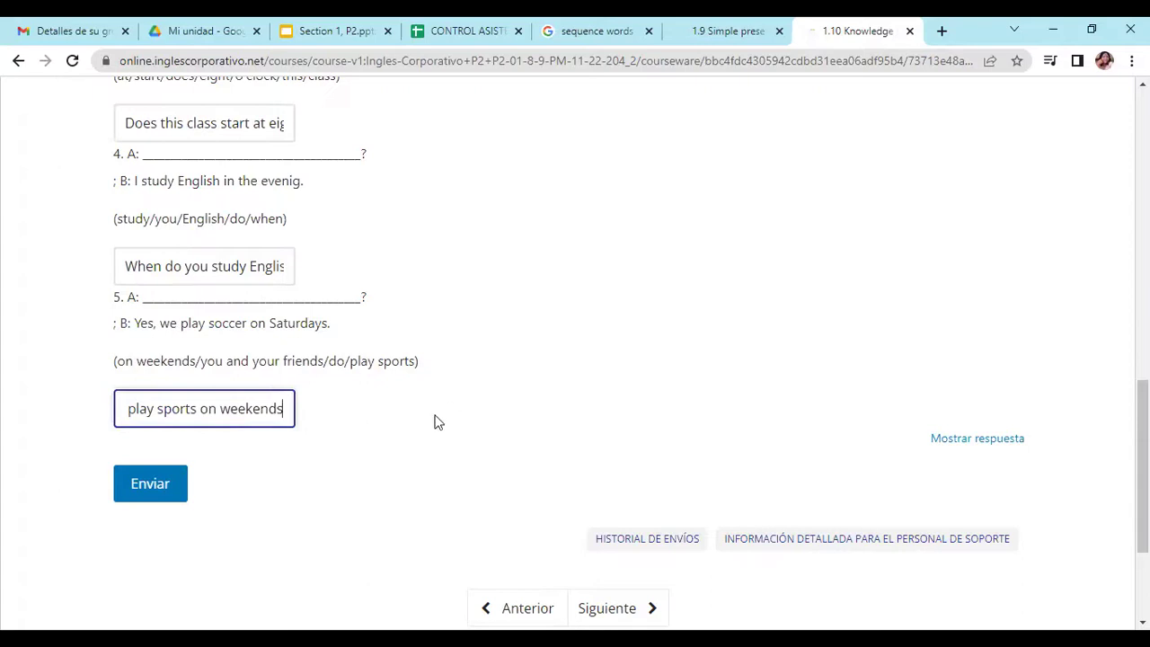
{"action": "left_click", "coordinate": [470, 286]}
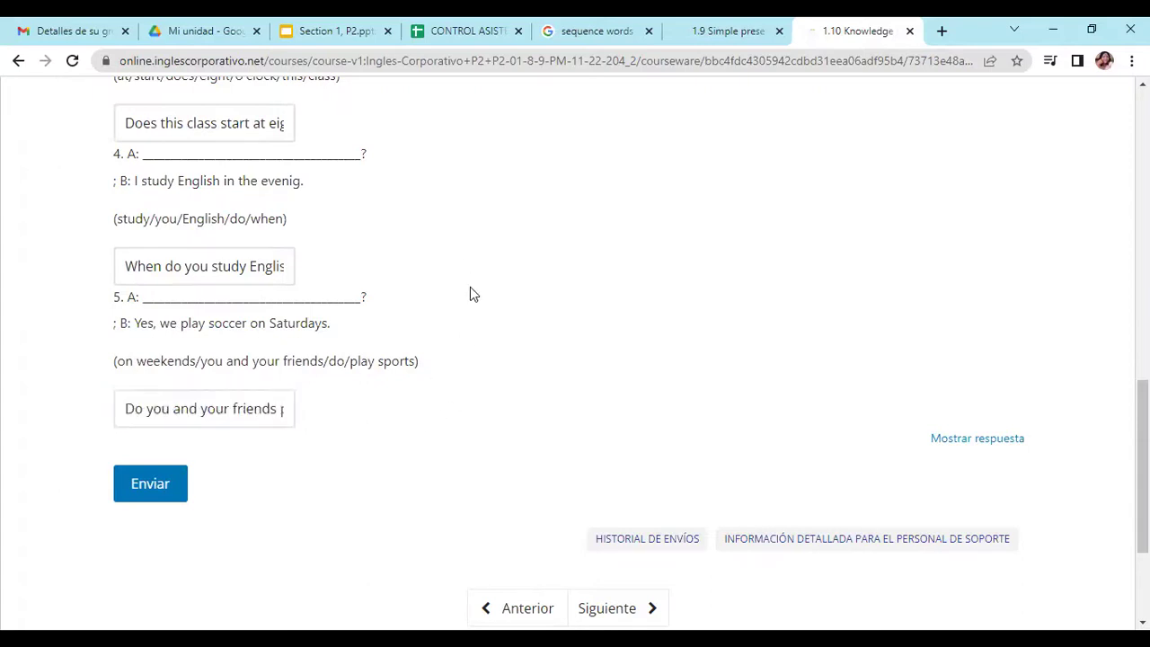
- Submit the Knowledge Check answers and review the marking of each question and the score
{"action": "left_click", "coordinate": [150, 485]}
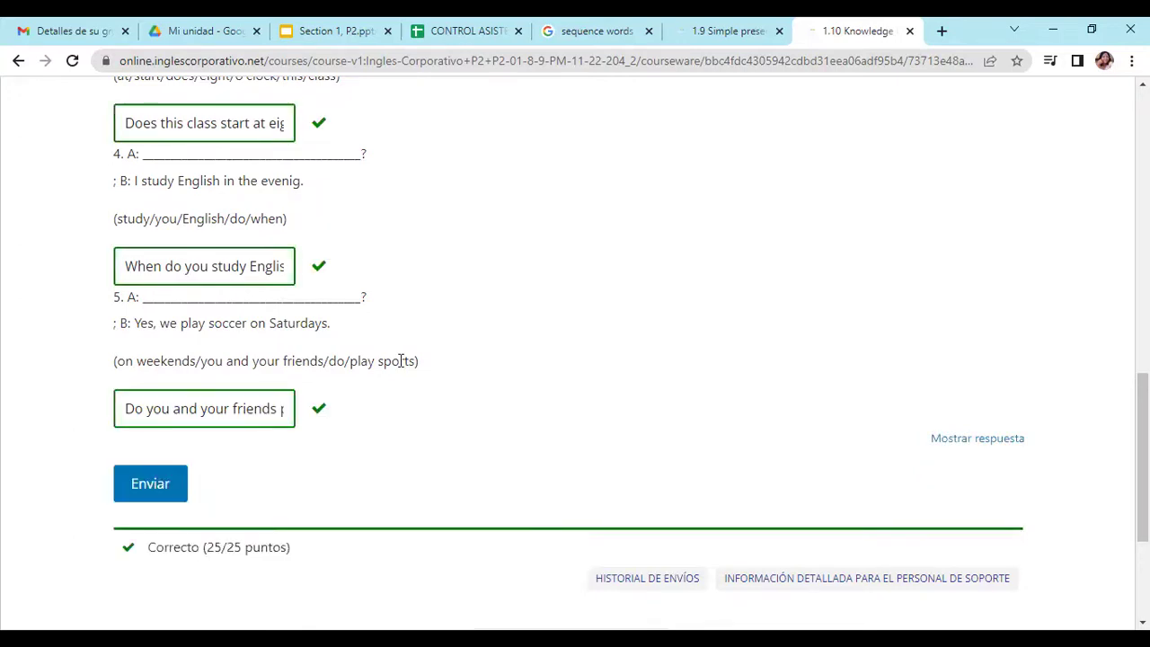
{"action": "scroll", "coordinate": [408, 359], "scroll_direction": "up", "scroll_amount": 3}
{"action": "scroll", "coordinate": [409, 367], "scroll_direction": "down", "scroll_amount": 2}
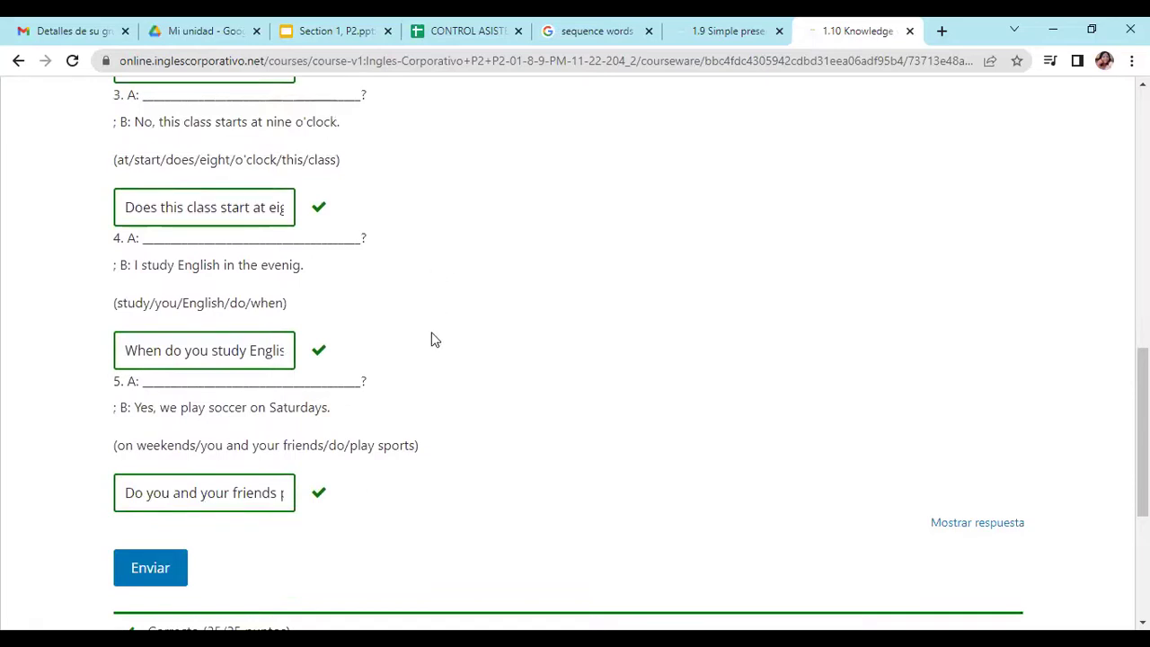
{"action": "scroll", "coordinate": [429, 332], "scroll_direction": "down", "scroll_amount": 3}
{"action": "scroll", "coordinate": [429, 314], "scroll_direction": "up", "scroll_amount": 2}
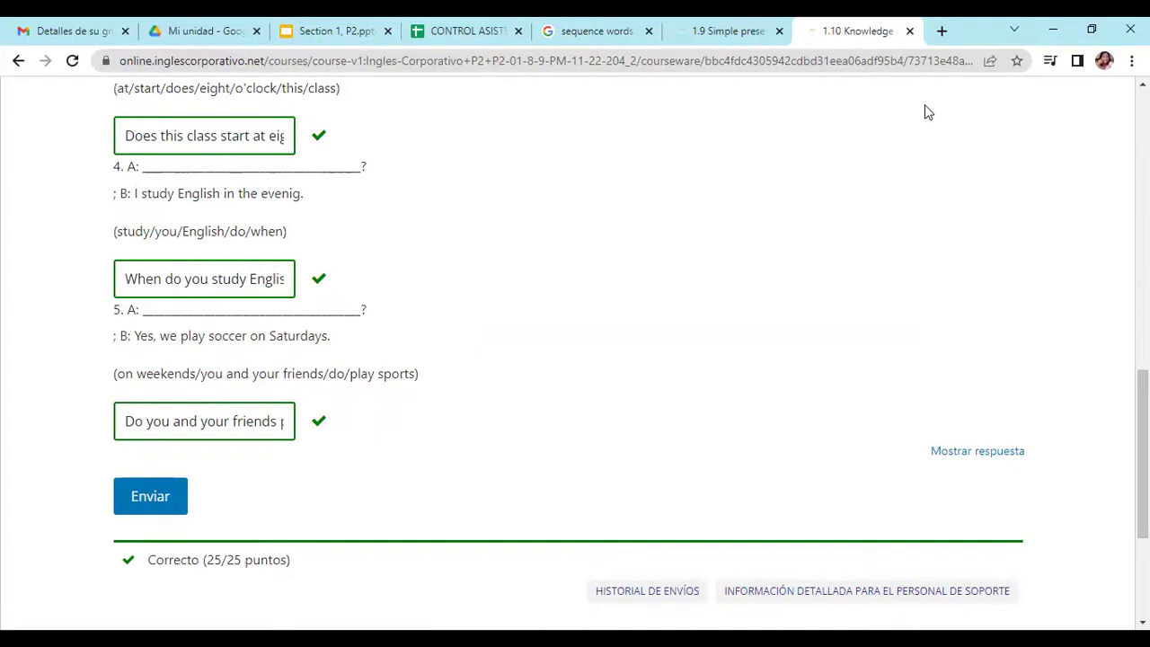
{"action": "scroll", "coordinate": [320, 372], "scroll_direction": "up", "scroll_amount": 4}
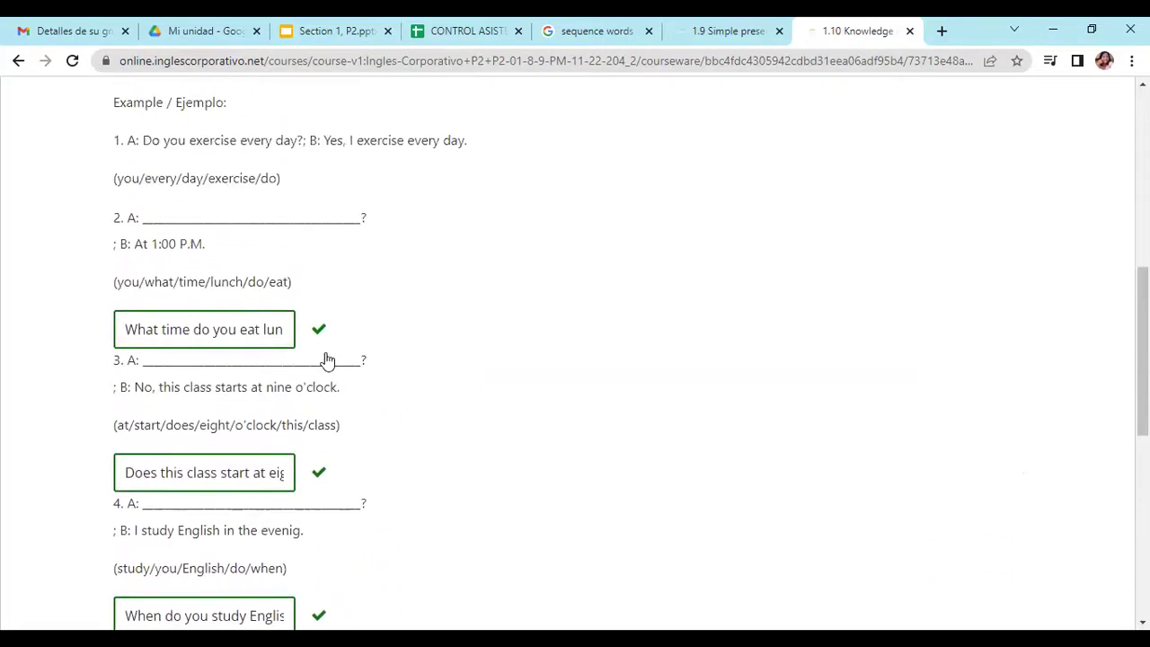
{"action": "scroll", "coordinate": [439, 287], "scroll_direction": "up", "scroll_amount": 4}
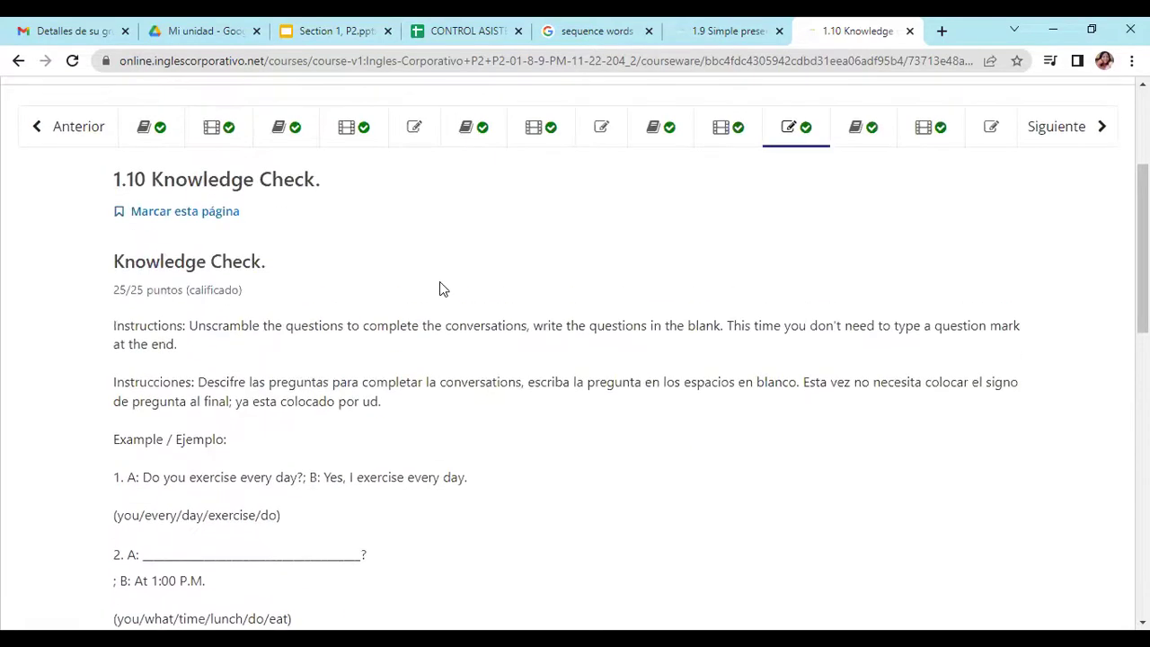